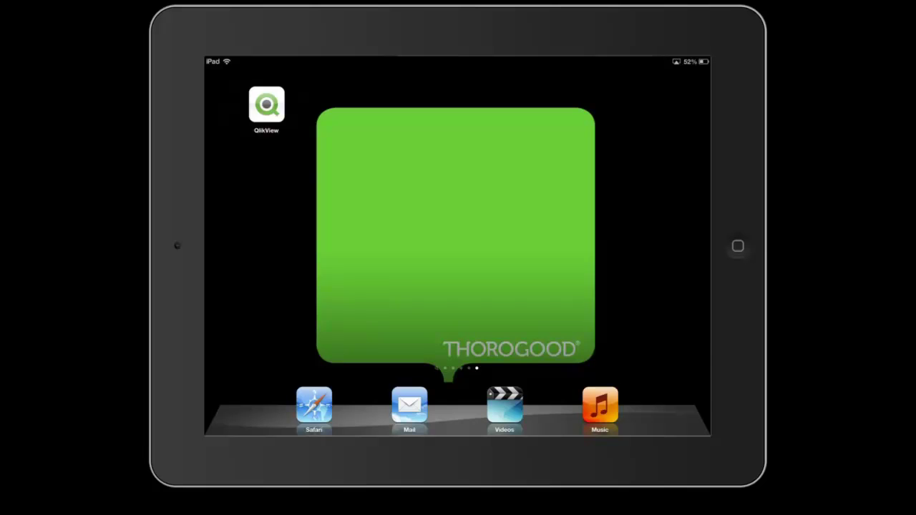
- Launch QlikView and browse the AccessPoint thumbnails to reach NavigatorInsurance_iOS.qvw
{"action": "left_click", "coordinate": [267, 105]}
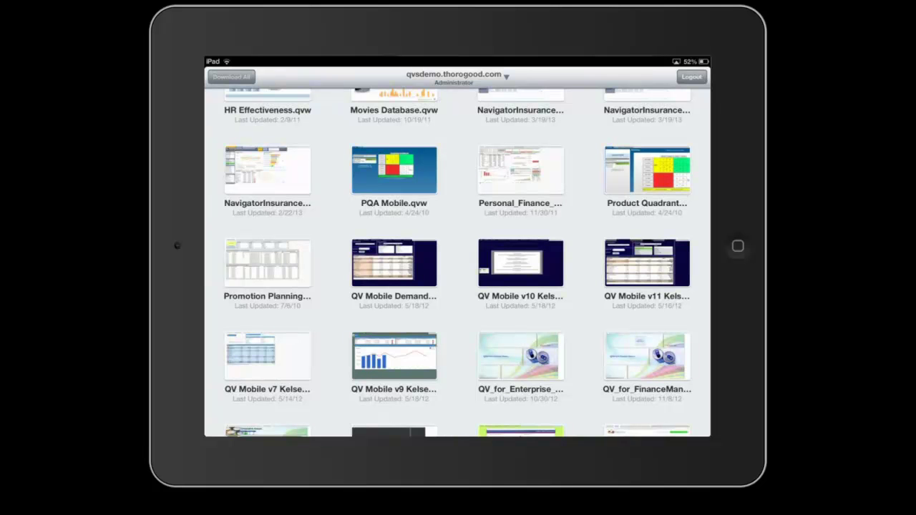
{"action": "scroll", "coordinate": [458, 261], "scroll_direction": "up", "scroll_amount": 2}
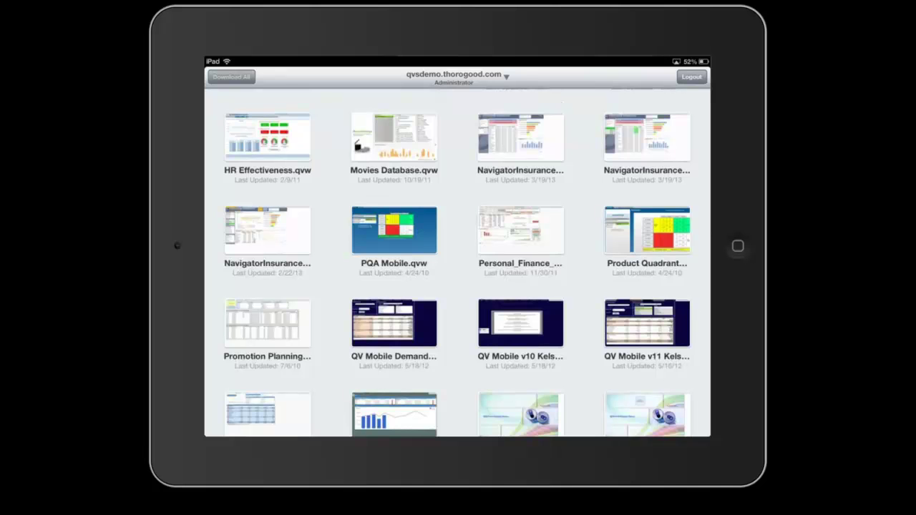
{"action": "scroll", "coordinate": [458, 262], "scroll_direction": "down", "scroll_amount": 5}
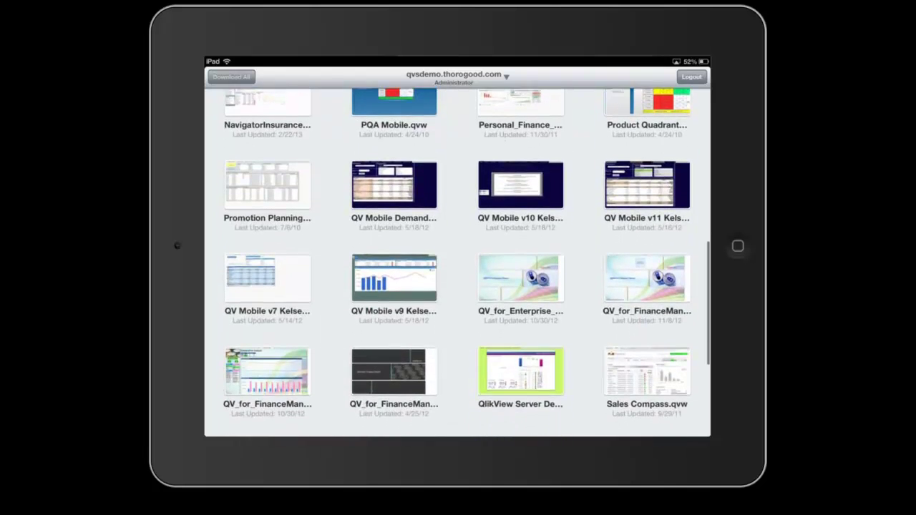
{"action": "scroll", "coordinate": [458, 262], "scroll_direction": "down", "scroll_amount": 2}
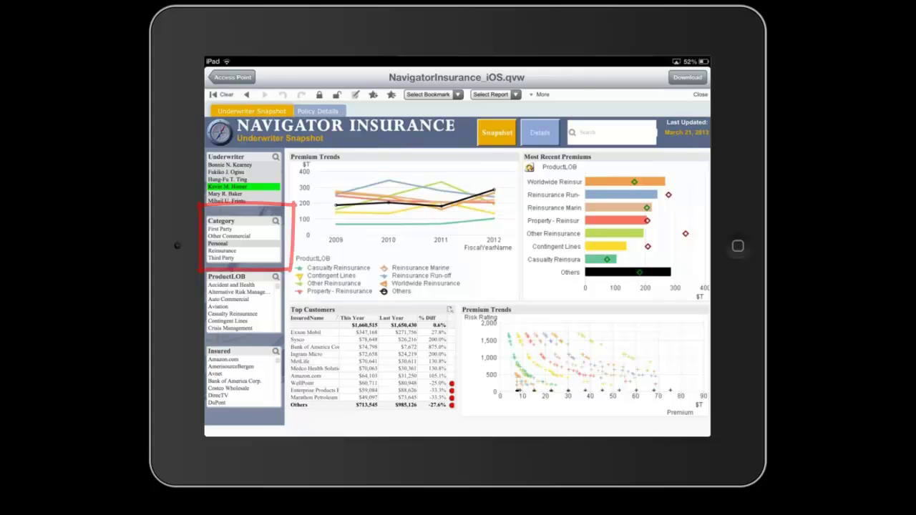
- Select Reinsurance in the Category listbox
{"action": "left_click", "coordinate": [221, 250]}
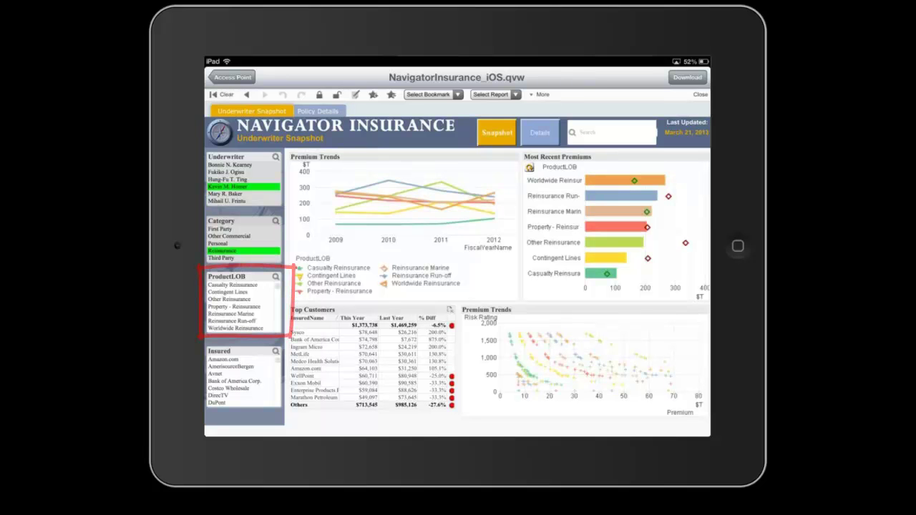
- Select Other Reinsurance, Property - Reinsurance and Worldwide Reinsurance in the ProductLOB listbox and confirm
{"action": "left_click", "coordinate": [229, 299]}
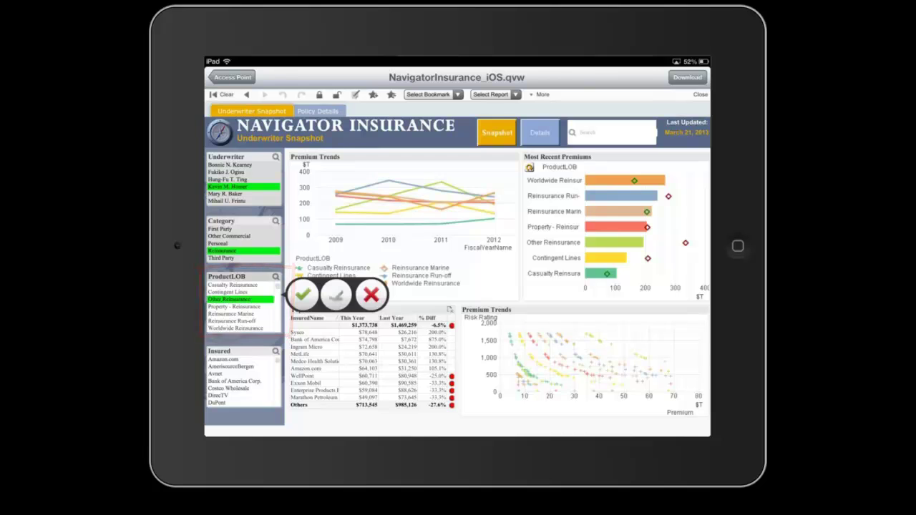
{"action": "left_click", "coordinate": [234, 306]}
{"action": "left_click", "coordinate": [235, 327]}
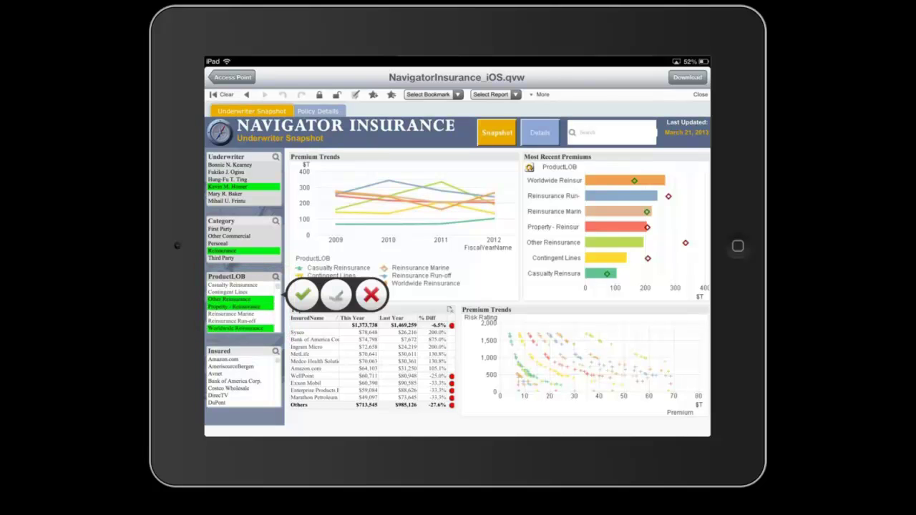
{"action": "left_click", "coordinate": [370, 294]}
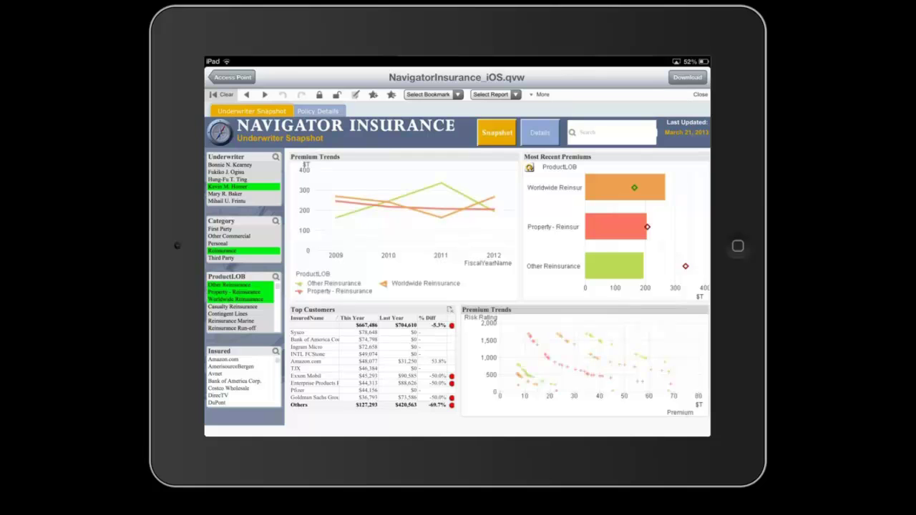
- Lasso the Premium Trends scatter points covering roughly 20–50 $T premium and apply the selection
{"action": "left_click_drag", "start_coordinate": [527, 329], "coordinate": [577, 369]}
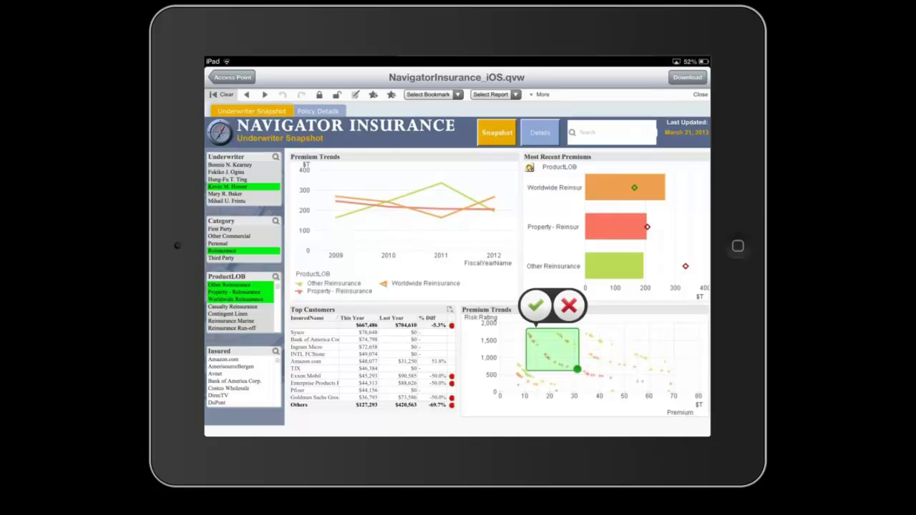
{"action": "mouse_move", "coordinate": [551, 350]}
{"action": "left_mouse_down"}
{"action": "mouse_move", "coordinate": [576, 349]}
{"action": "mouse_move", "coordinate": [621, 384]}
{"action": "left_mouse_up"}
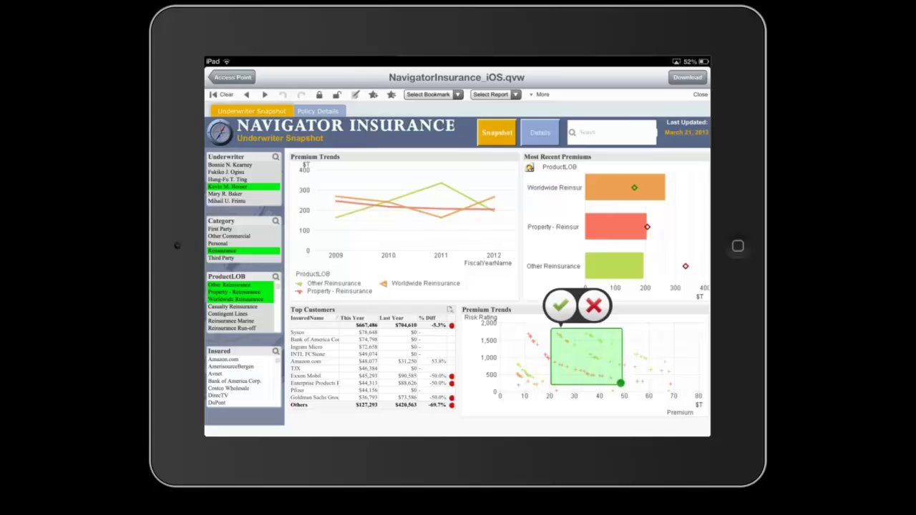
{"action": "left_click", "coordinate": [593, 305]}
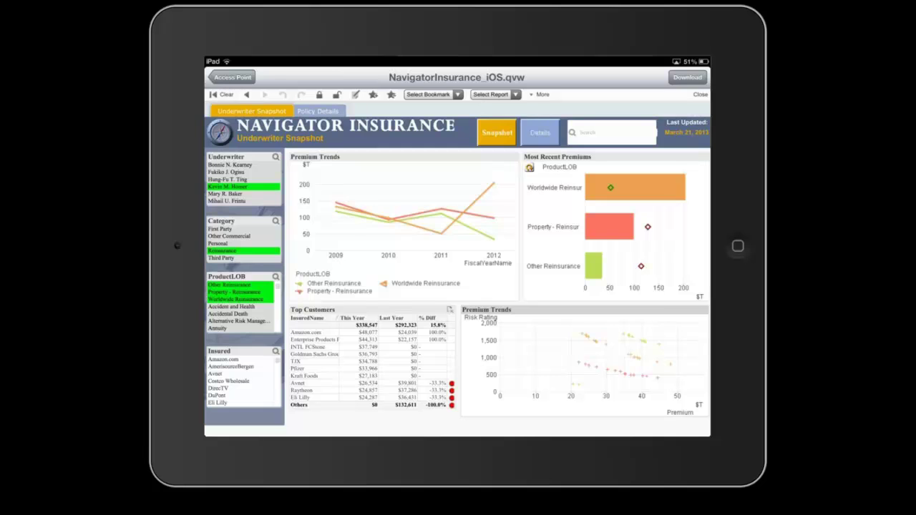
- Switch to the Policy Details sheet
{"action": "left_click", "coordinate": [318, 111]}
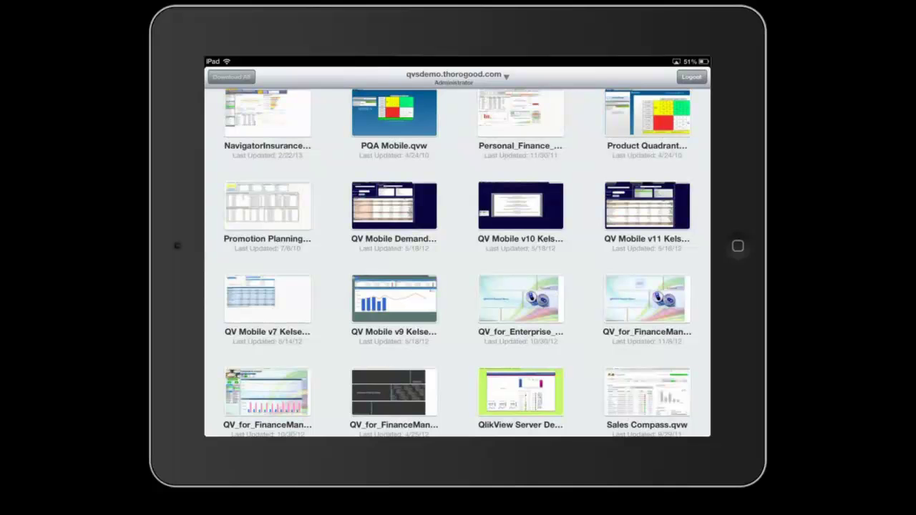
- Scroll the document list up to reveal the Search, Category and Attribute bar
{"action": "scroll", "coordinate": [458, 263], "scroll_direction": "up", "scroll_amount": 10}
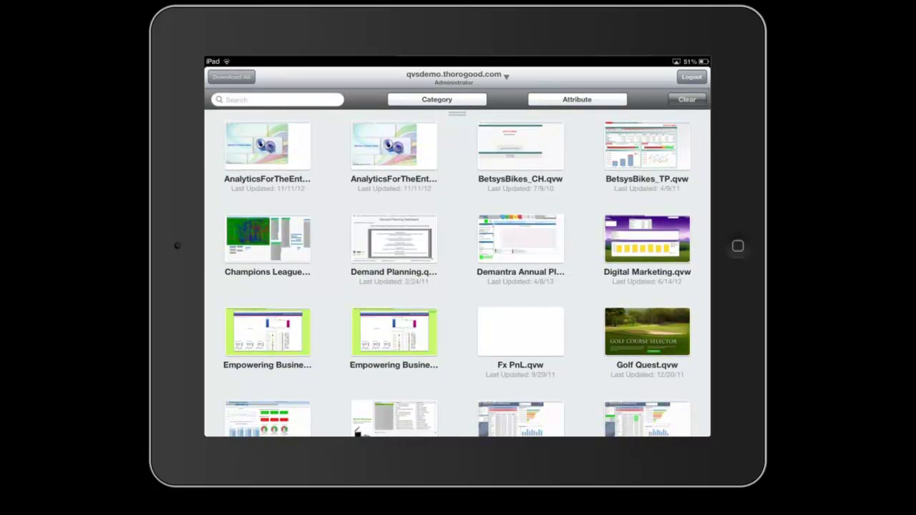
- Search the document list for 'Nav', checking the Category dropdown without changing it
{"action": "left_click", "coordinate": [278, 99]}
{"action": "type", "text": "N"}
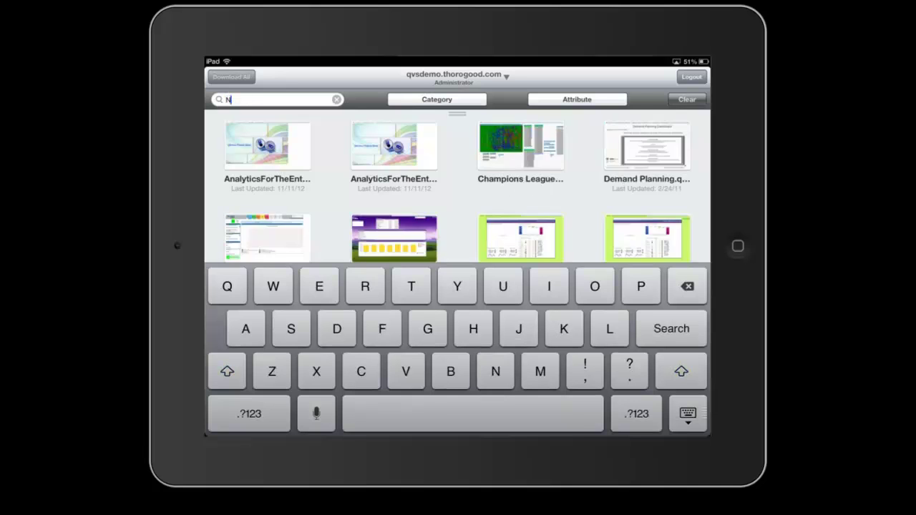
{"action": "type", "text": "av"}
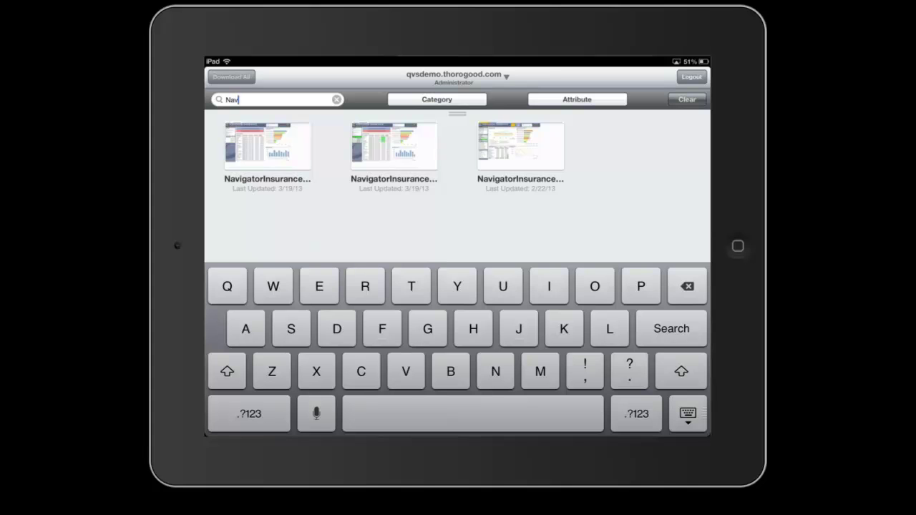
{"action": "left_click", "coordinate": [436, 99]}
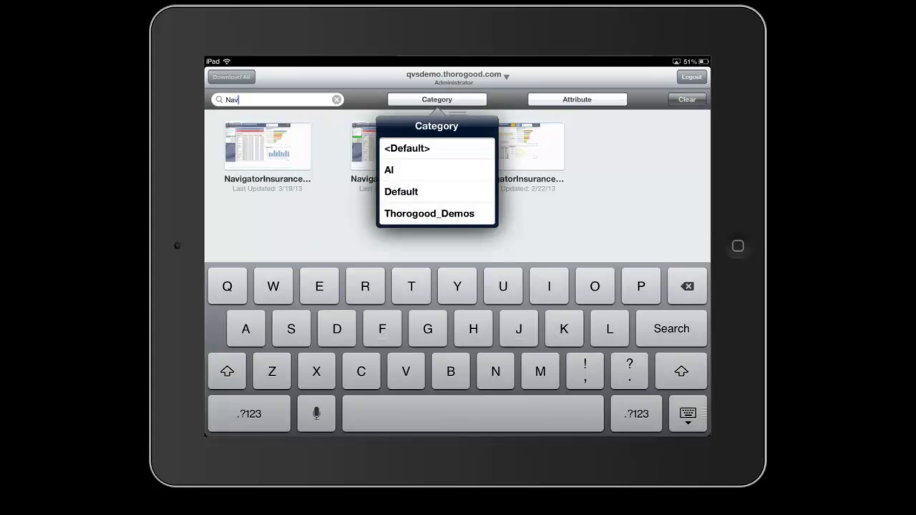
{"action": "left_click", "coordinate": [437, 99]}
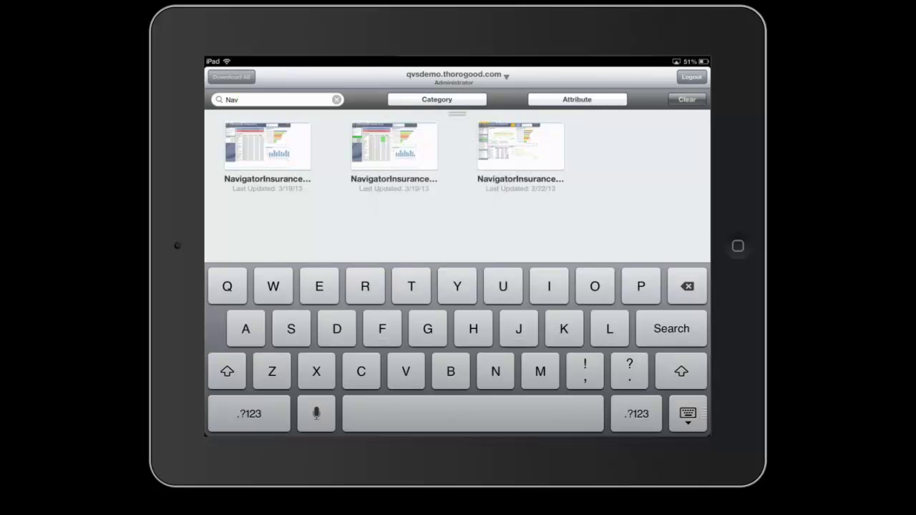